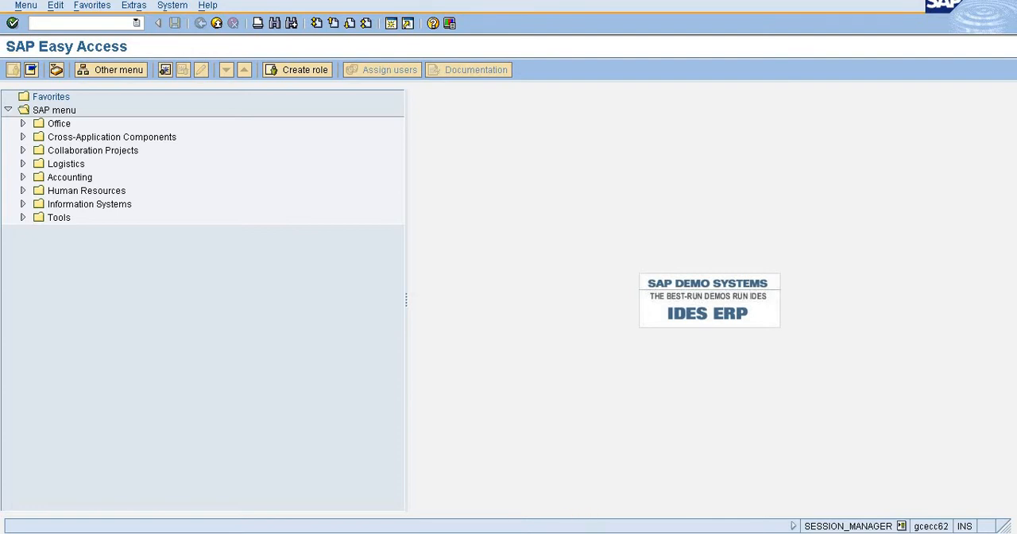
# Open the Automatic Clearing transaction F.13 in the other SAP session.
pyautogui.click(564, 533)
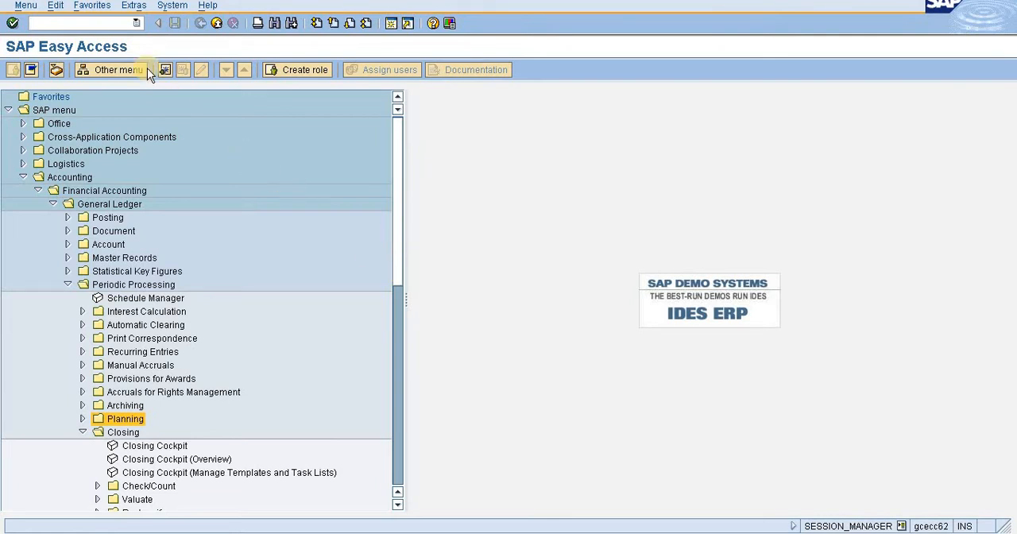
pyautogui.click(93, 24)
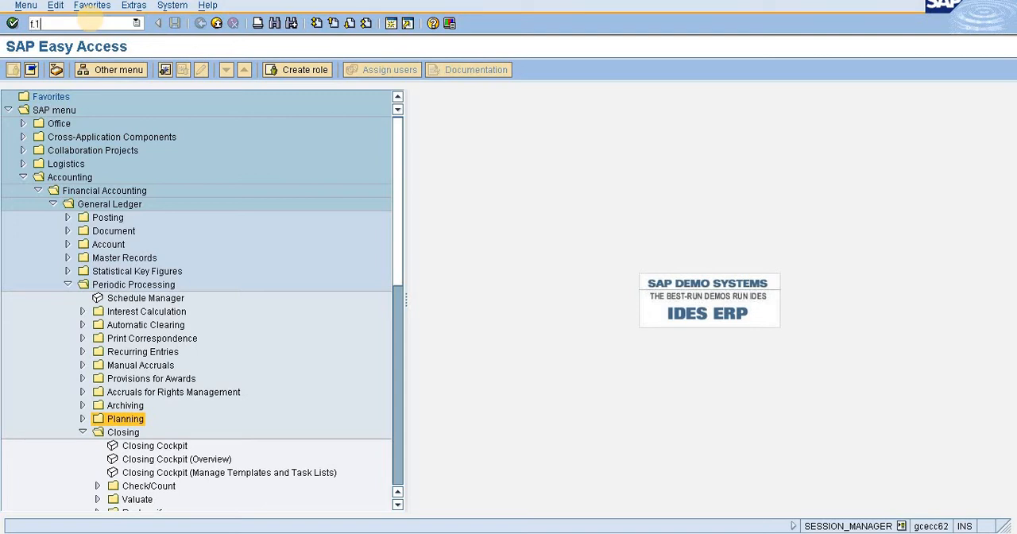
pyautogui.press('Return')
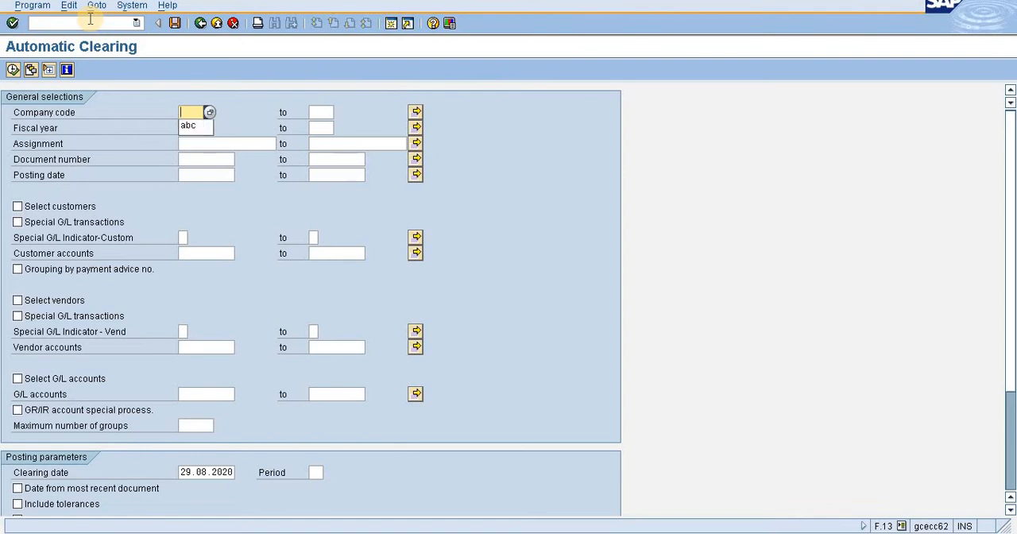
# Limit the clearing run to G/L accounts in company code abc and empty the clearing date.
pyautogui.click(198, 128)
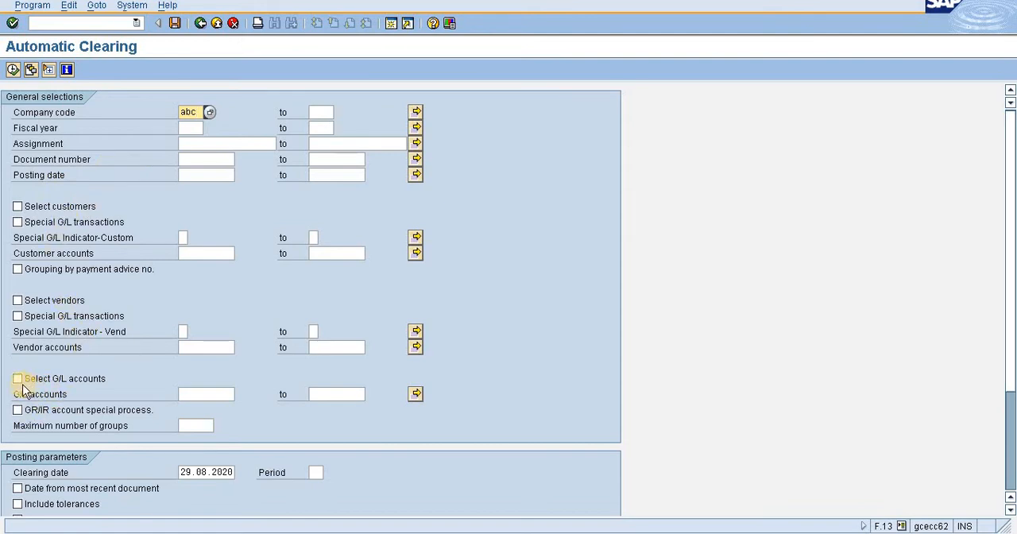
pyautogui.click(18, 379)
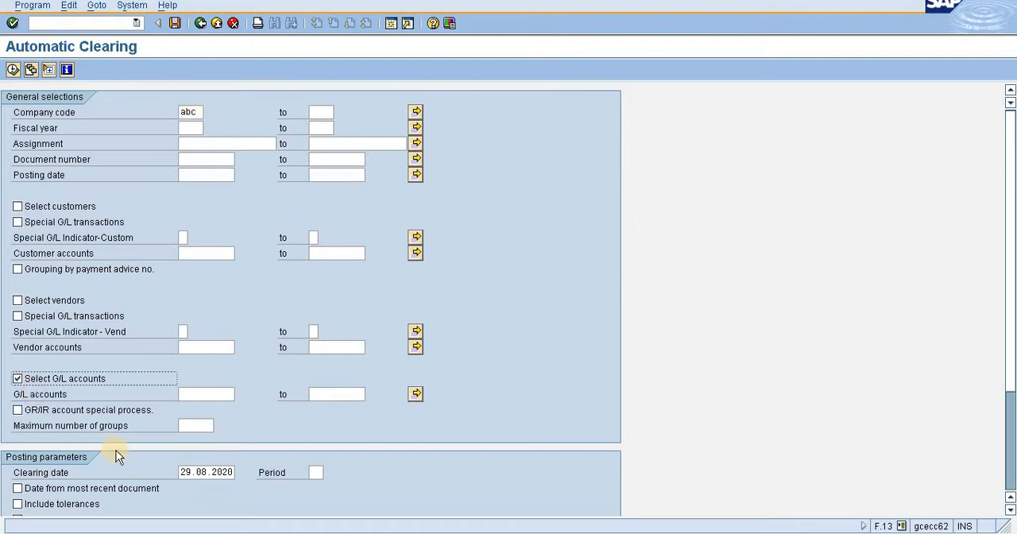
pyautogui.click(182, 472)
pyautogui.press('Delete')
pyautogui.press('Delete')
pyautogui.press('Delete')
pyautogui.press('Delete')
pyautogui.press('Delete')
pyautogui.press('Delete')
pyautogui.press('Delete')
pyautogui.press('Delete')
pyautogui.press('Delete')
pyautogui.press('Delete')
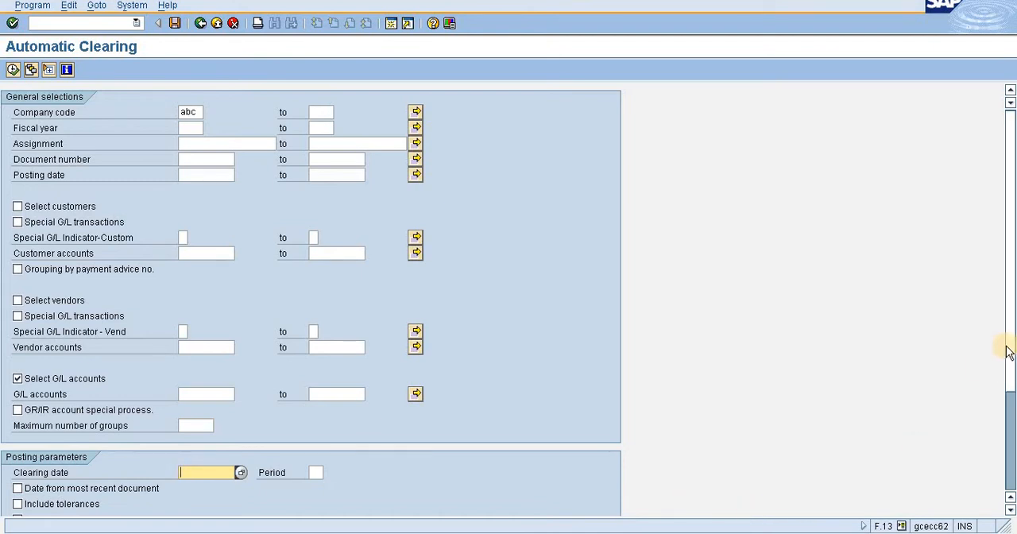
# Enable date from most recent document, tolerances, individual line items and supplementary account assignment, and execute the test run.
pyautogui.moveTo(1010, 349); pyautogui.dragTo(999, 442)
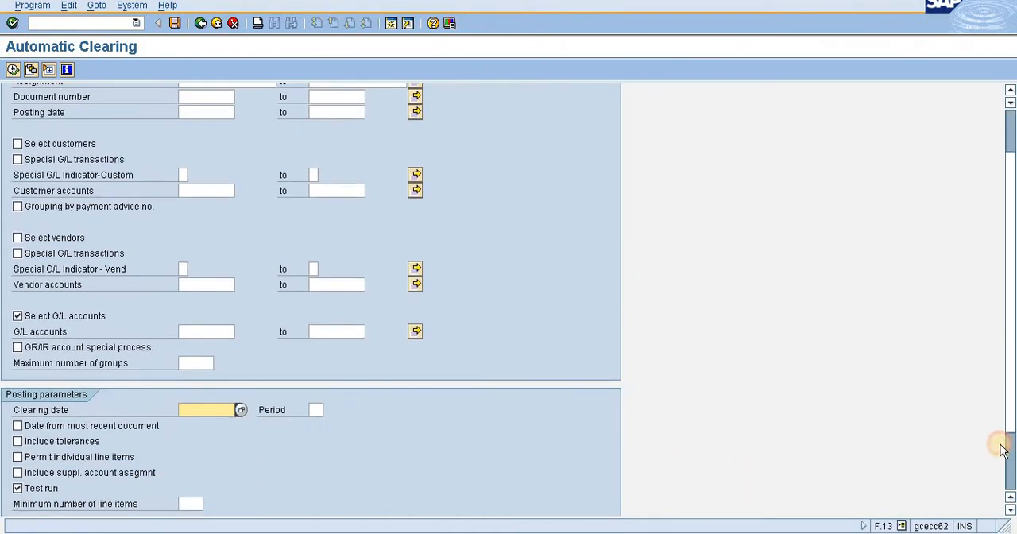
pyautogui.click(17, 414)
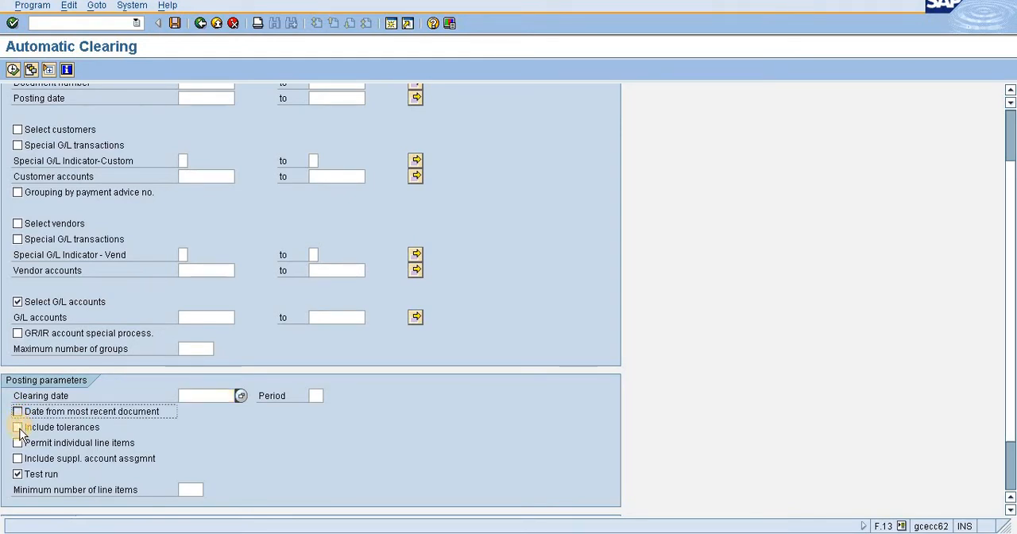
pyautogui.click(19, 427)
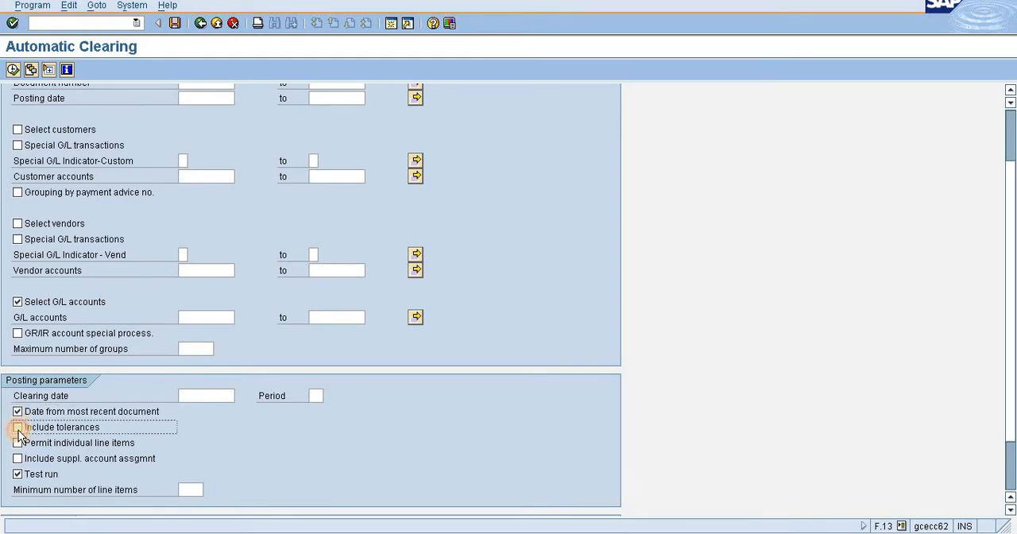
pyautogui.click(19, 443)
pyautogui.click(19, 459)
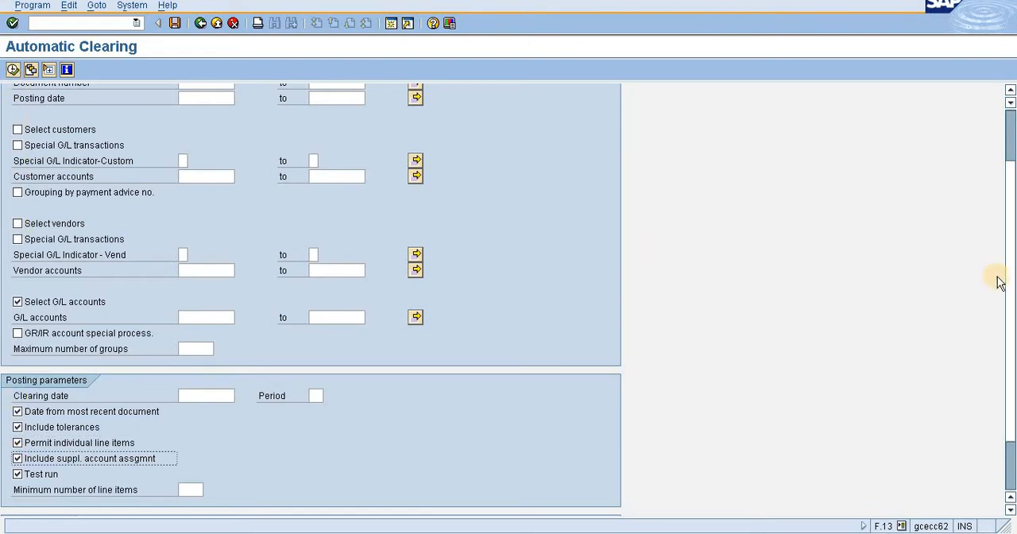
pyautogui.click(13, 69)
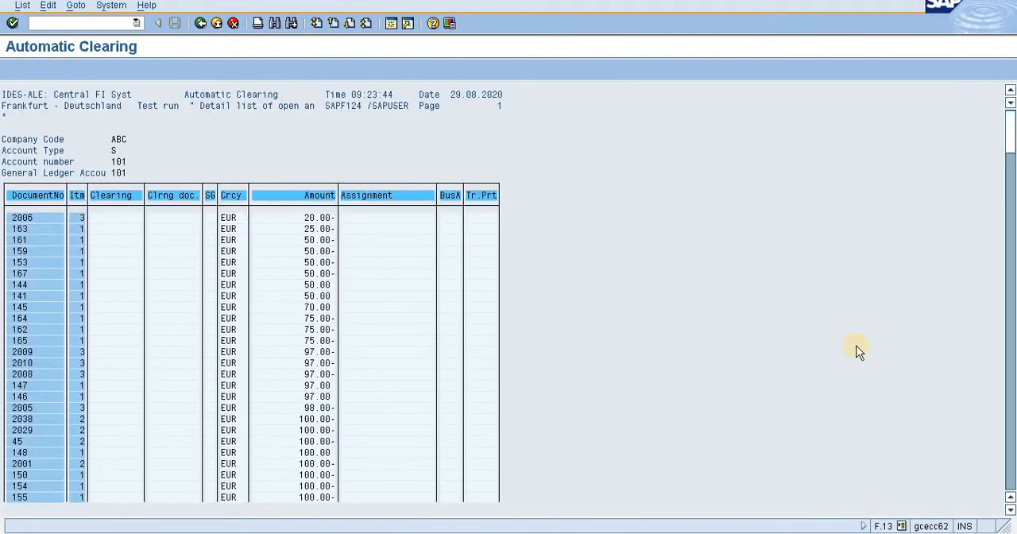
# Examine the test run's error log at the end of the list, focusing on the message for account 101.
pyautogui.click(1012, 472)
pyautogui.click(1013, 473)
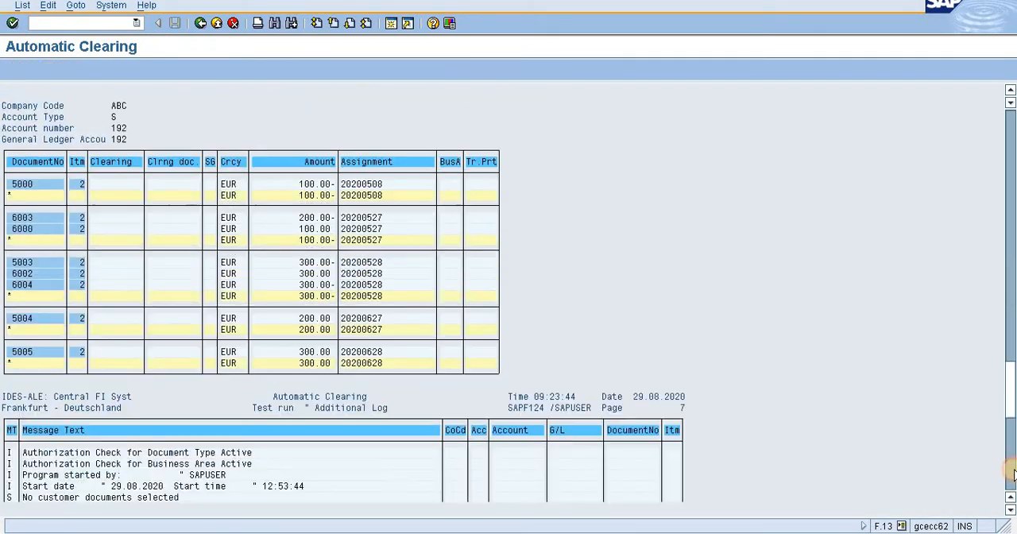
pyautogui.click(1013, 473)
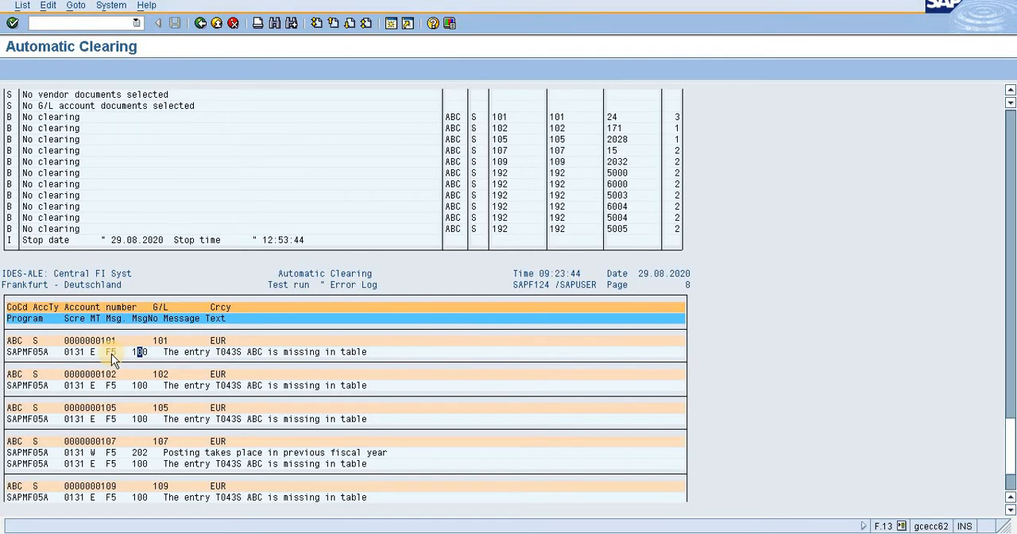
pyautogui.click(176, 353)
pyautogui.click(218, 354)
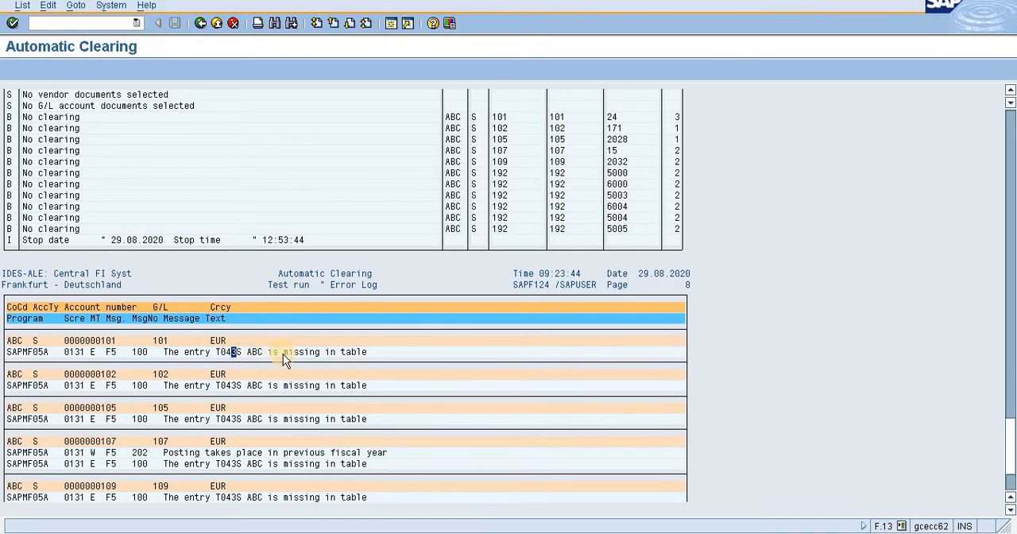
pyautogui.click(259, 352)
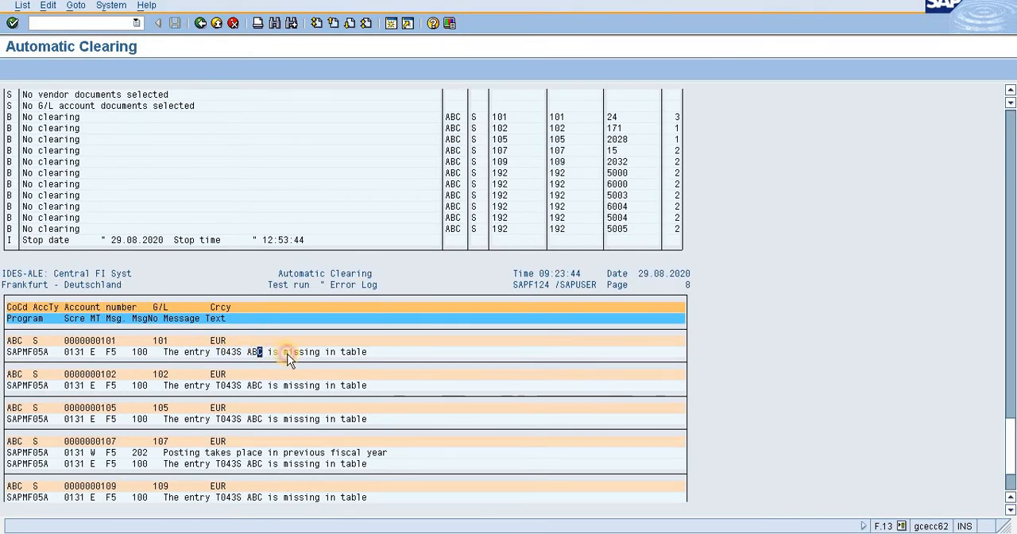
pyautogui.click(287, 354)
pyautogui.click(318, 353)
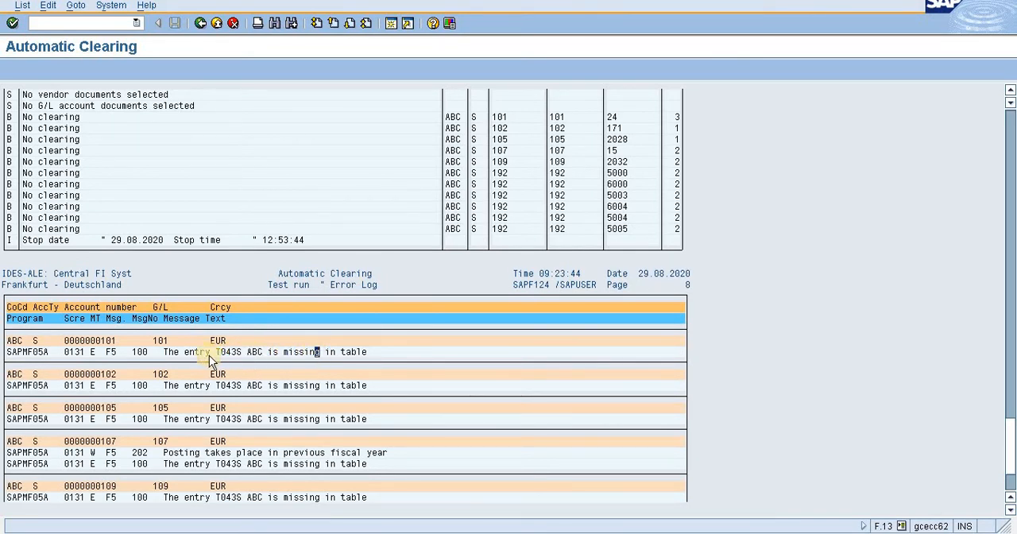
pyautogui.click(167, 353)
pyautogui.click(306, 348)
pyautogui.click(306, 350)
pyautogui.click(259, 352)
pyautogui.click(347, 354)
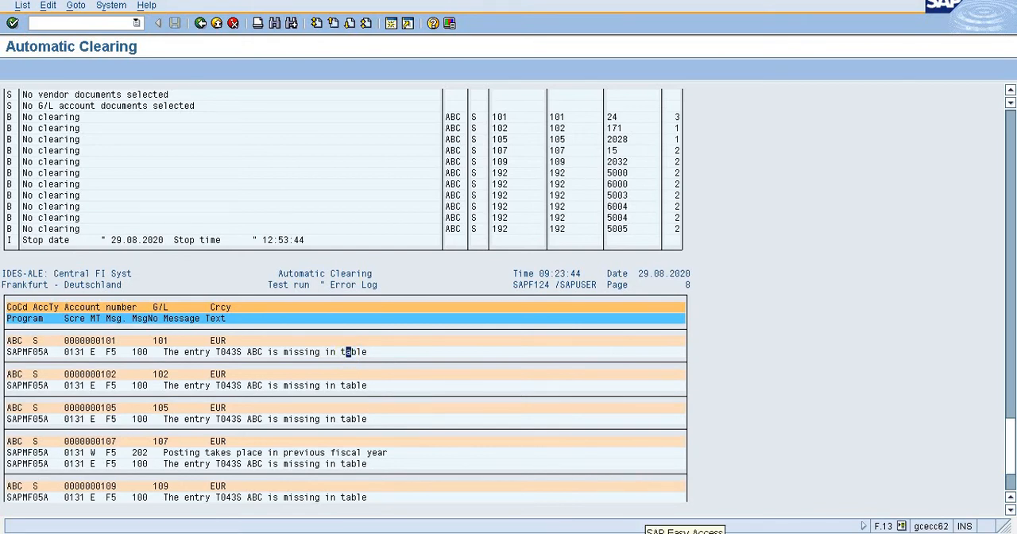
# Open the G/L account tolerance groups with transaction /noba0 in the SAP Easy Access session.
pyautogui.click(682, 532)
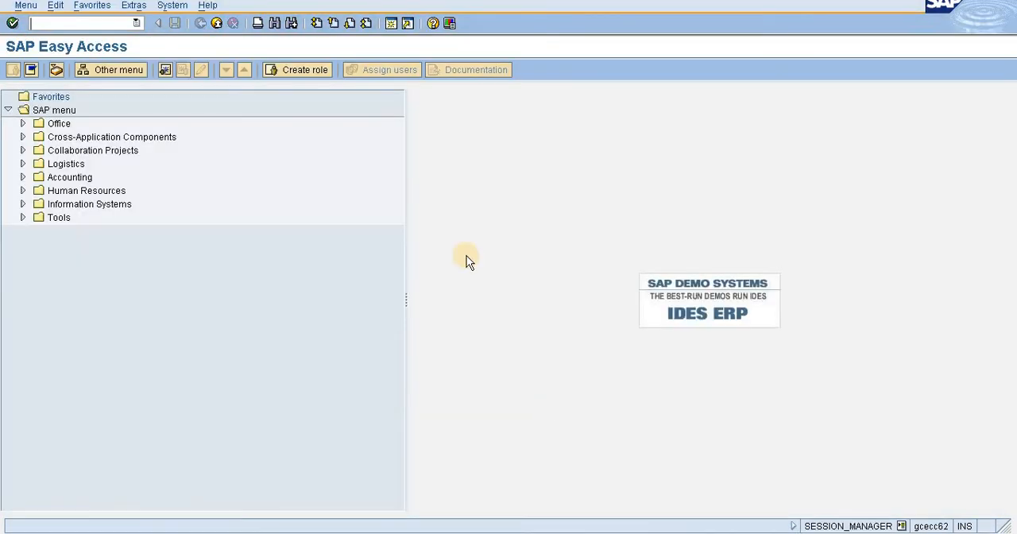
pyautogui.click(137, 23)
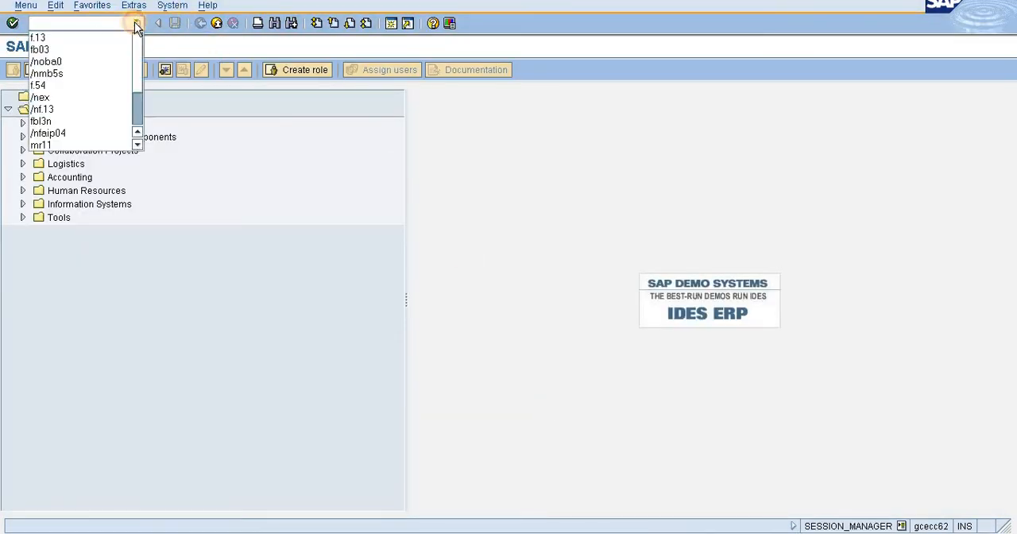
pyautogui.click(110, 60)
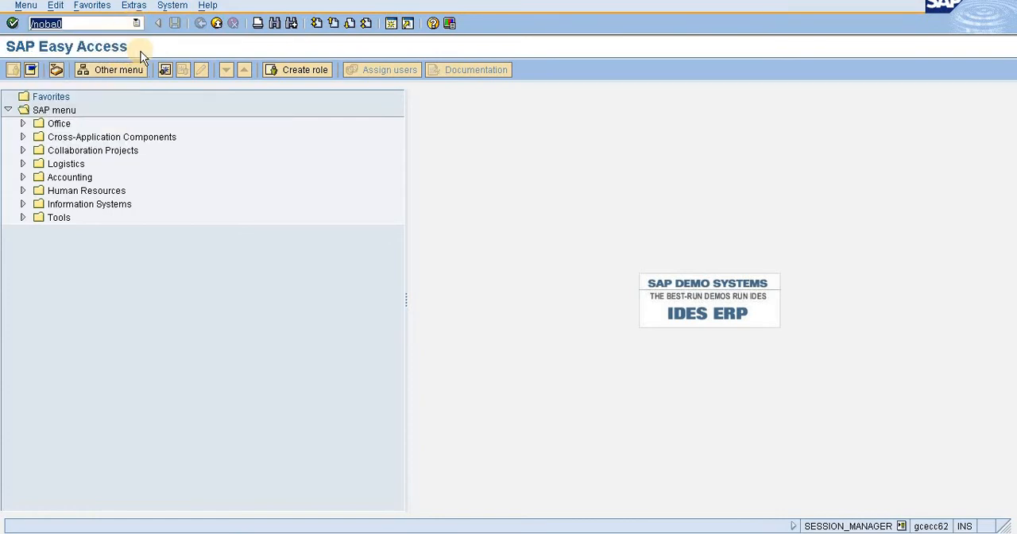
pyautogui.press('Return')
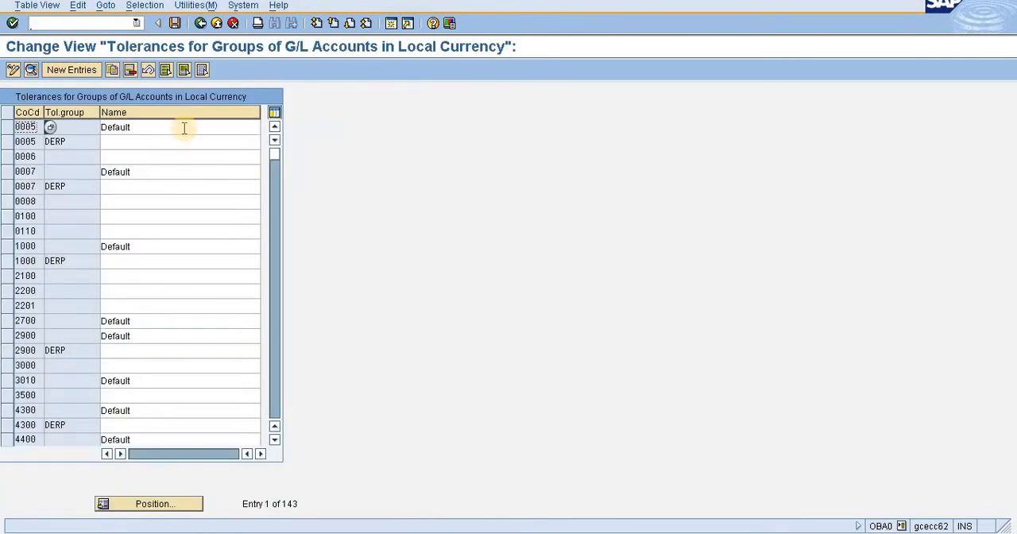
# Check the tolerance group list for company code abc and return to the first entries.
pyautogui.click(168, 501)
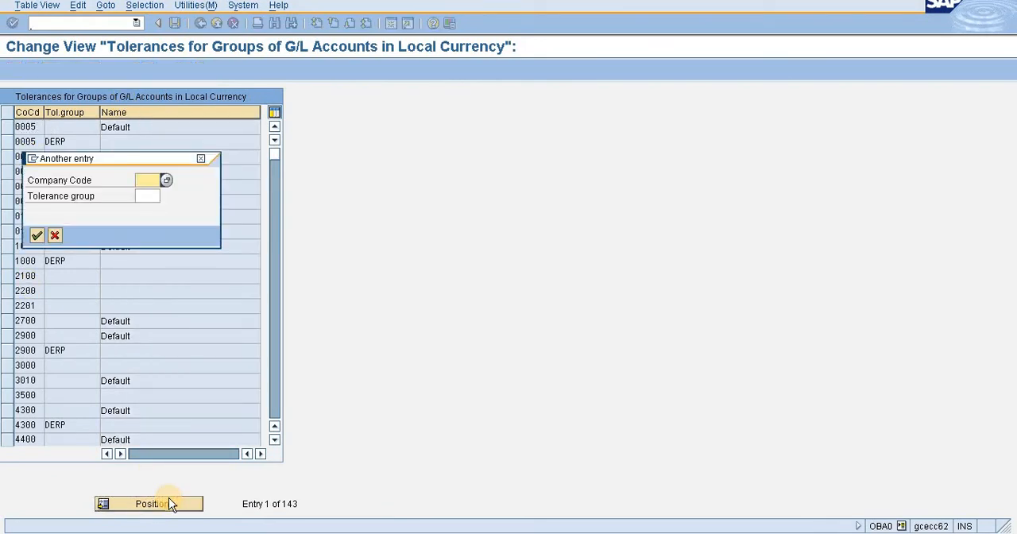
pyautogui.write('abc')
pyautogui.press('Return')
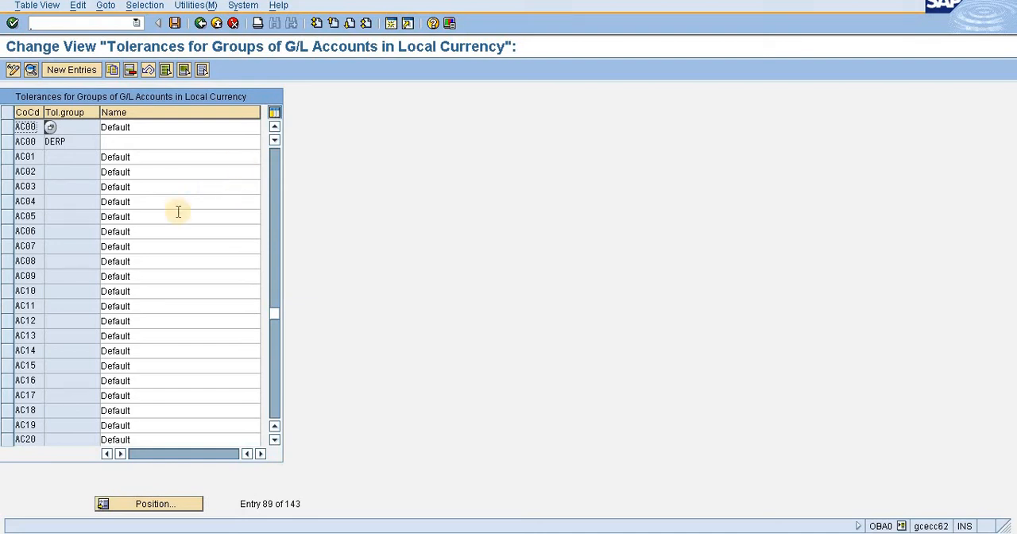
pyautogui.click(276, 167)
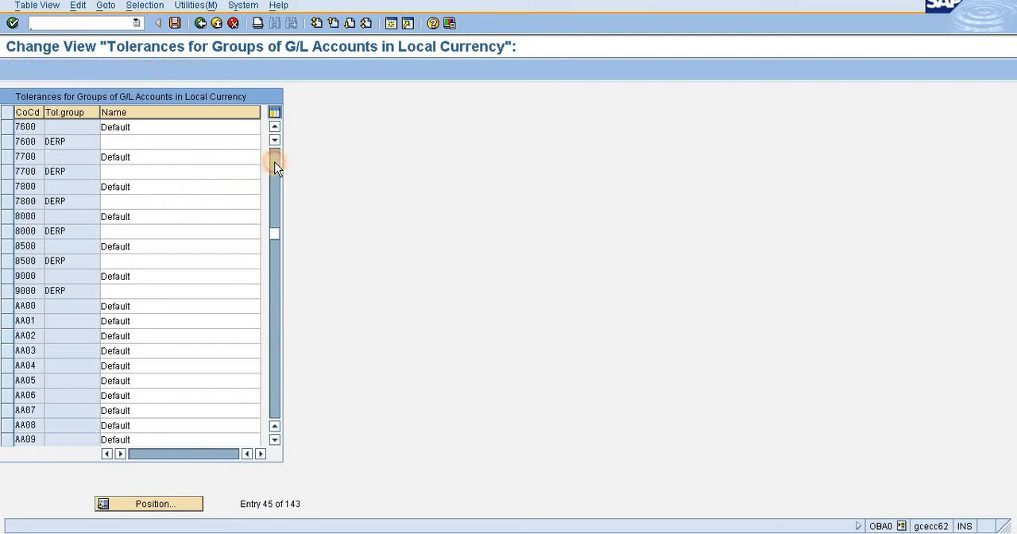
pyautogui.click(275, 165)
pyautogui.click(275, 165)
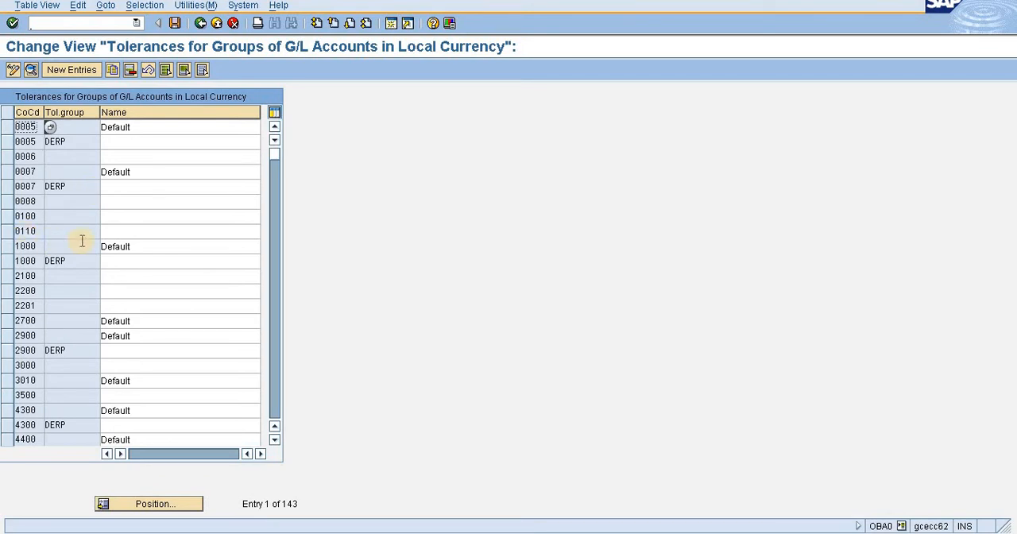
# Copy the Default tolerance entry of company code 1000 to company code ABC.
pyautogui.click(7, 247)
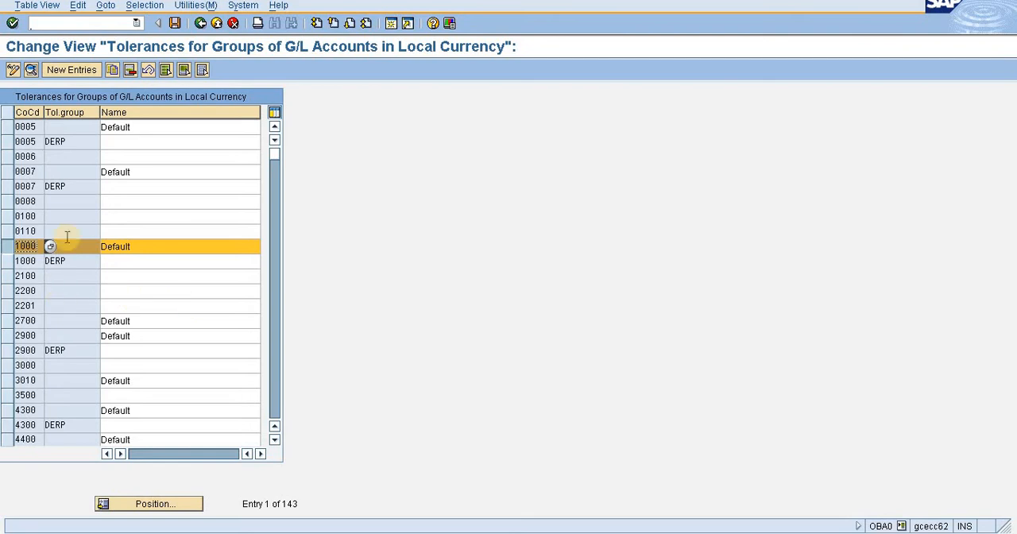
pyautogui.click(113, 72)
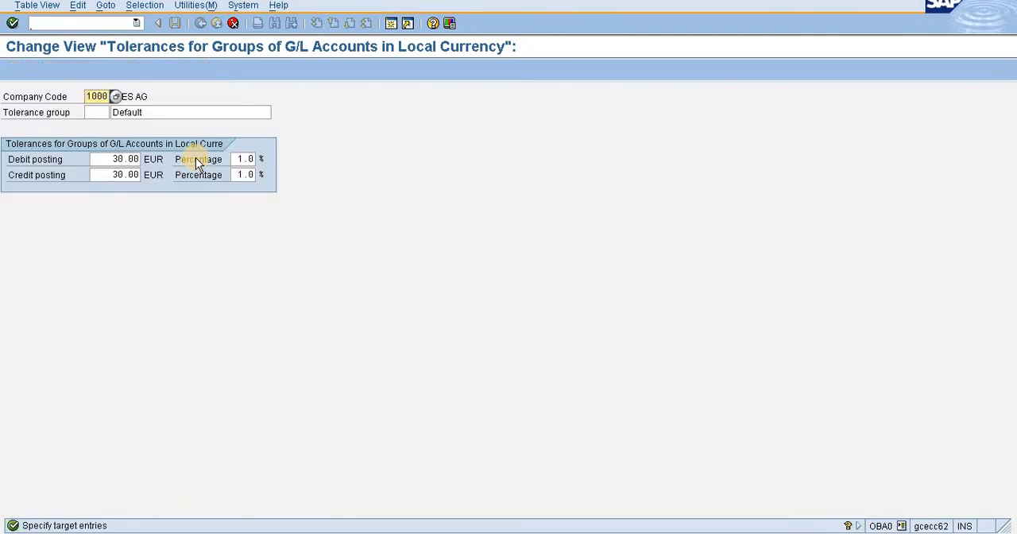
pyautogui.press('Delete')
pyautogui.press('Delete')
pyautogui.press('Delete')
pyautogui.press('Delete')
pyautogui.write('ABC')
pyautogui.click(365, 125)
pyautogui.press('Return')
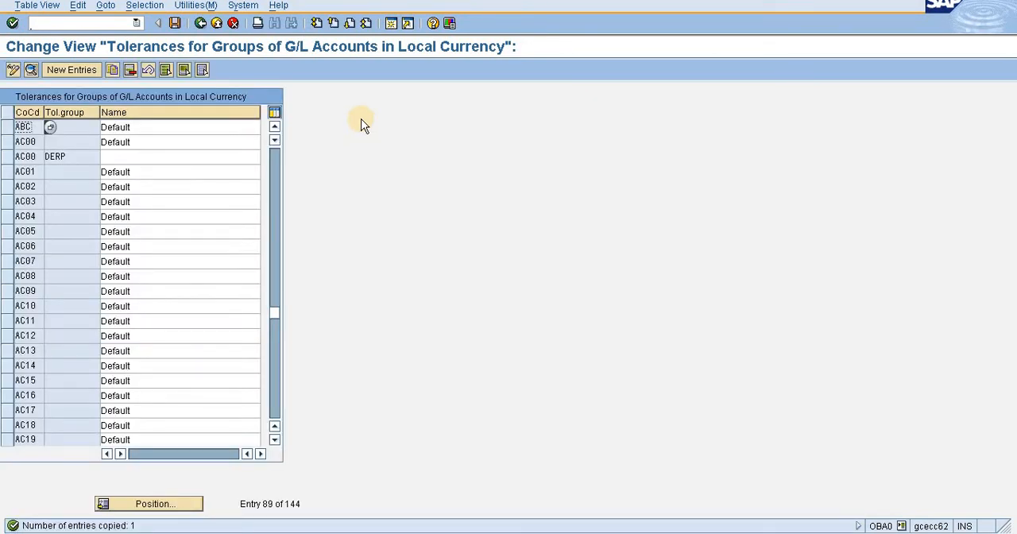
# Save the copied tolerance entry under customizing request ECCK900004, comparing the request's view name with the table named in the clearing error log.
pyautogui.click(174, 23)
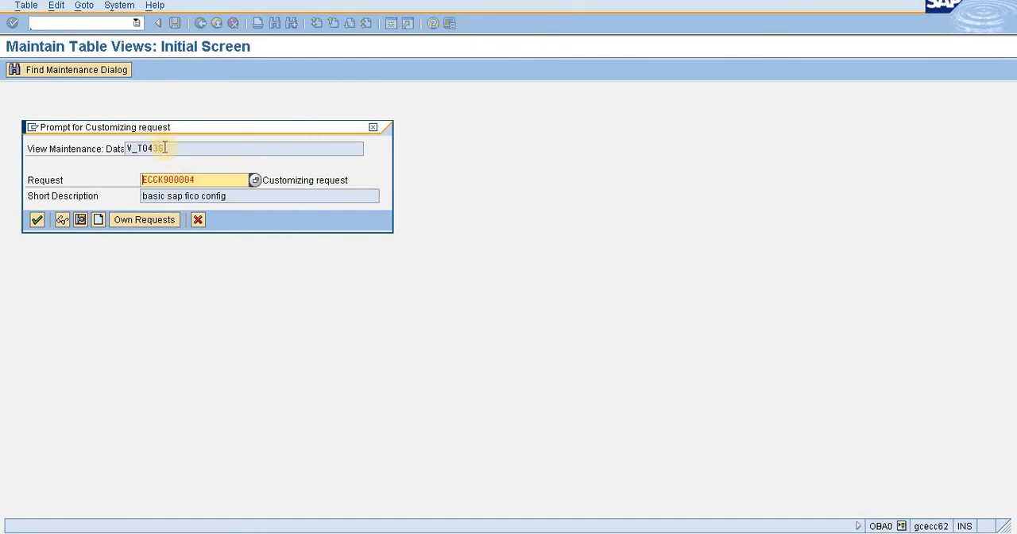
pyautogui.moveTo(164, 148); pyautogui.dragTo(146, 149)
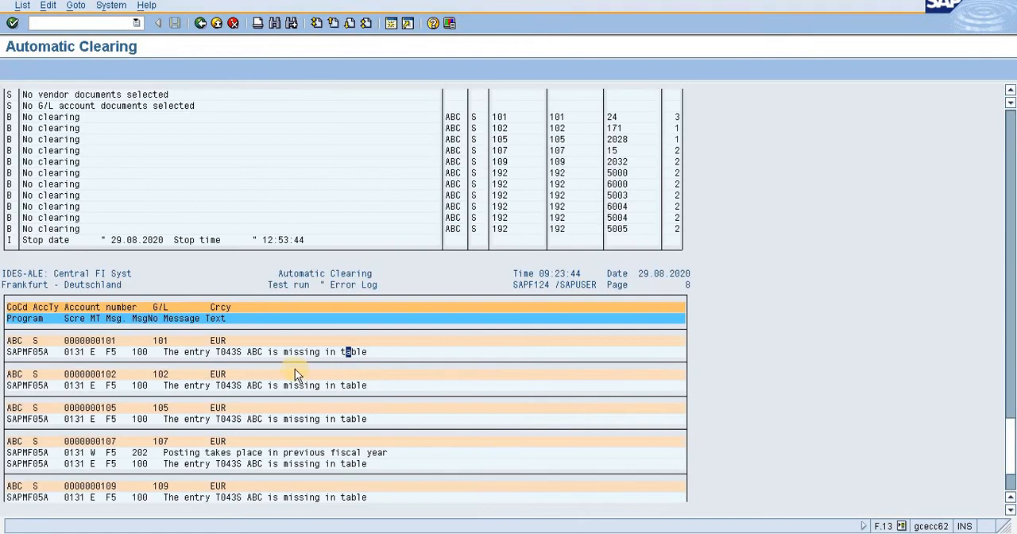
pyautogui.click(224, 353)
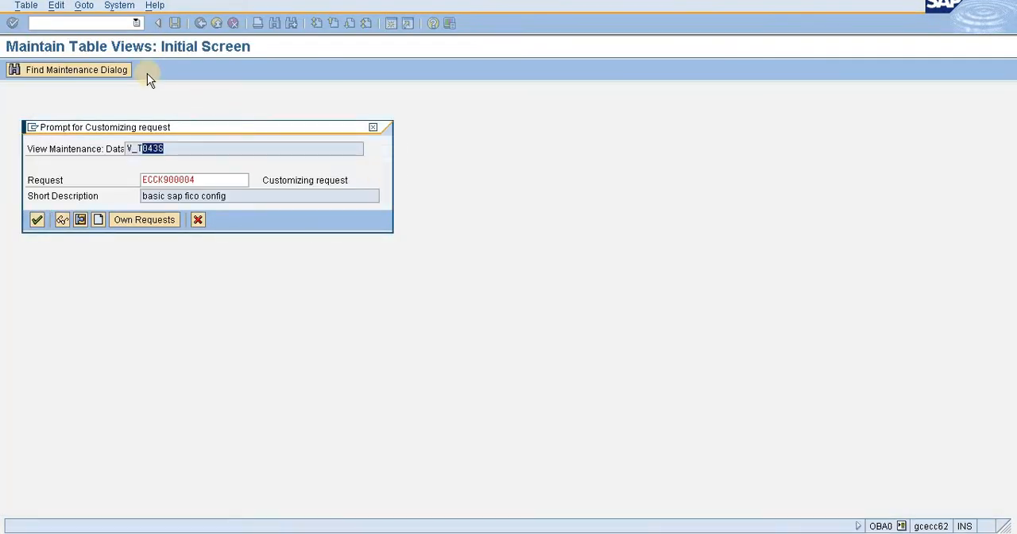
pyautogui.click(132, 147)
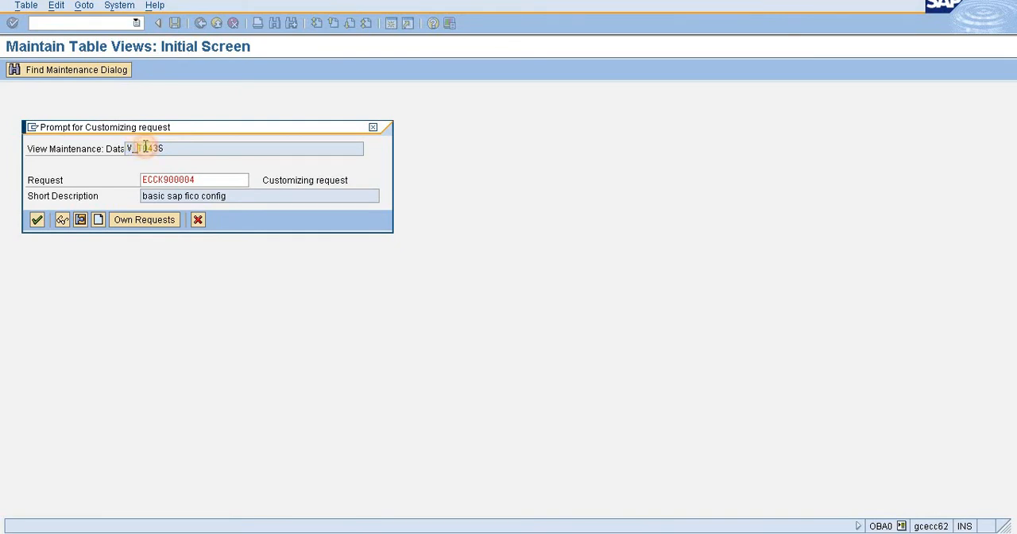
pyautogui.moveTo(148, 147); pyautogui.dragTo(157, 148)
pyautogui.moveTo(162, 149); pyautogui.dragTo(164, 148)
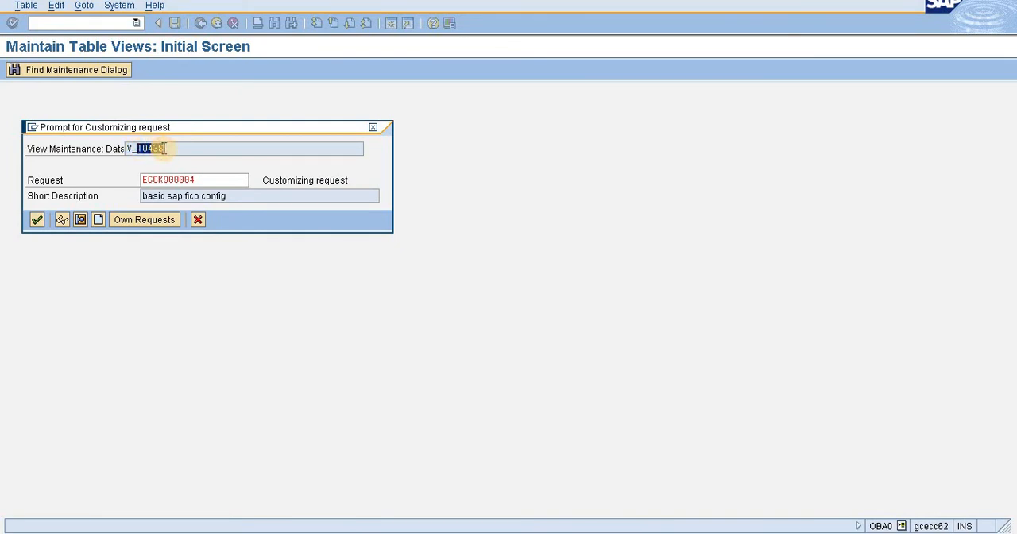
pyautogui.click(169, 149)
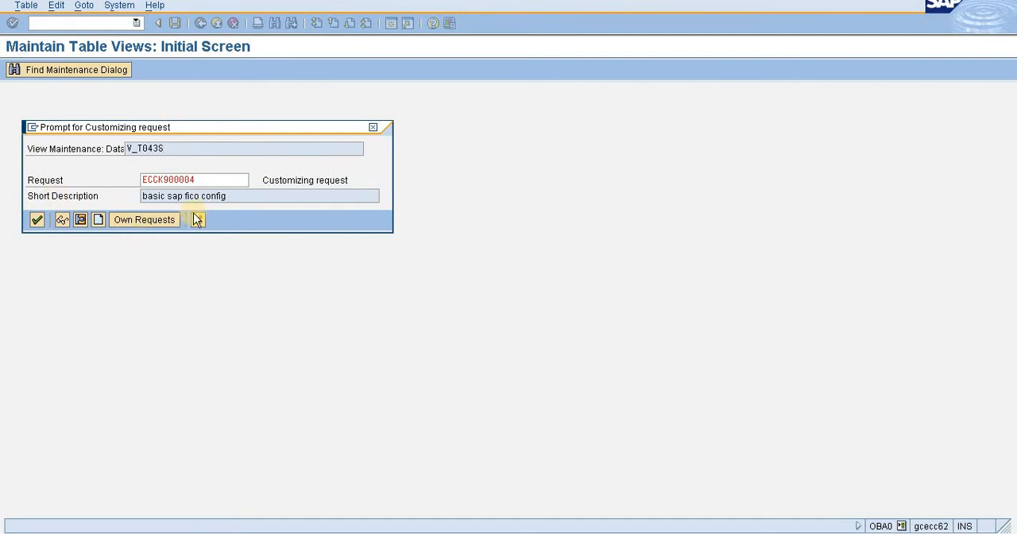
pyautogui.click(37, 220)
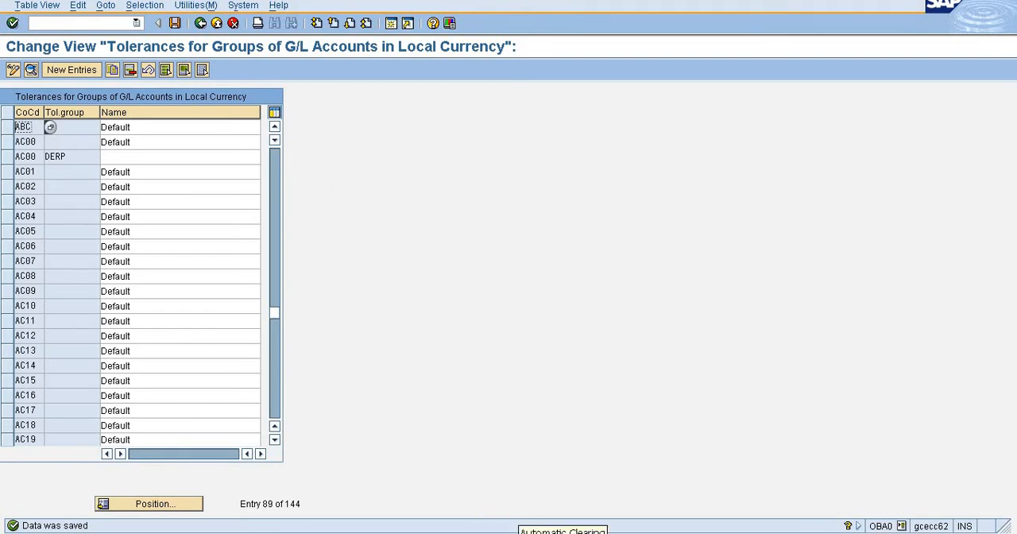
# Switch to the Automatic Clearing session, leave the old error log and rerun the test run for company code ABC.
pyautogui.click(562, 531)
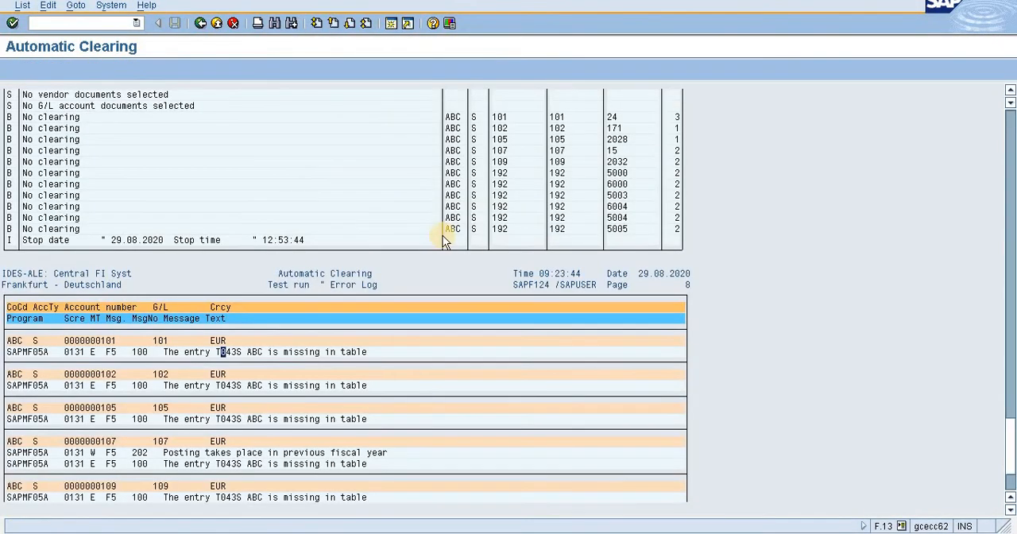
pyautogui.click(199, 23)
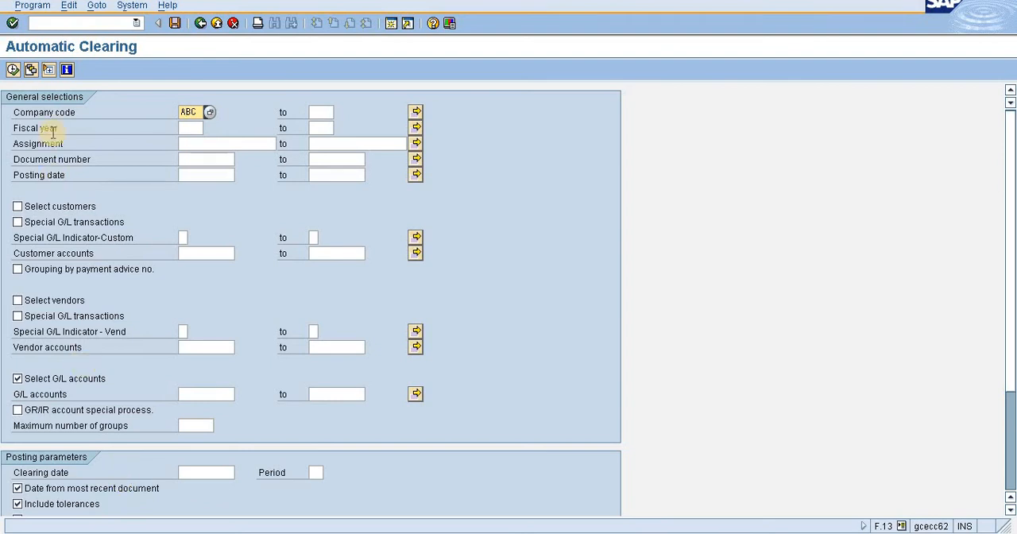
pyautogui.click(14, 71)
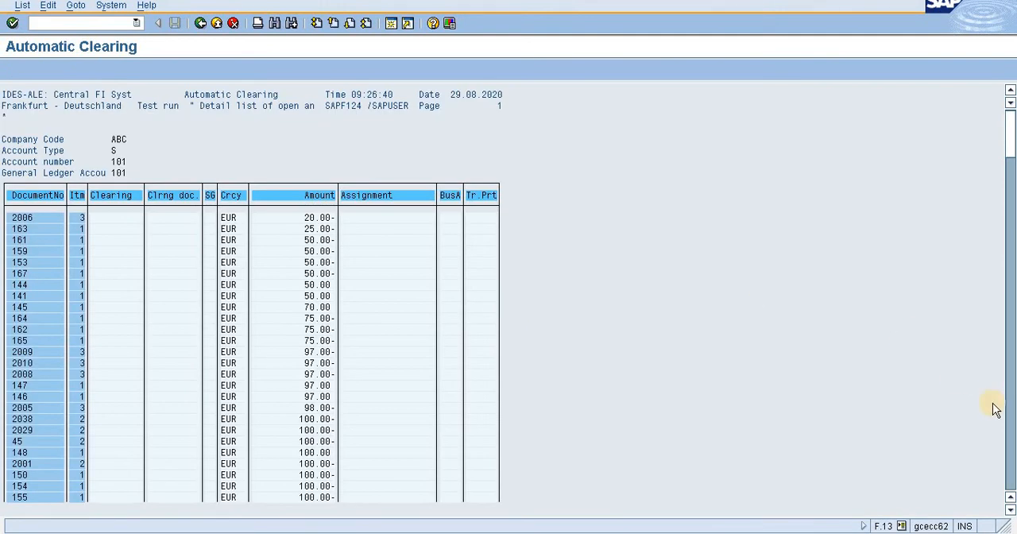
# Examine the additional log and error log at the end of the new test run output.
pyautogui.click(1015, 444)
pyautogui.click(1014, 446)
pyautogui.click(1014, 448)
pyautogui.click(1014, 450)
pyautogui.click(1013, 449)
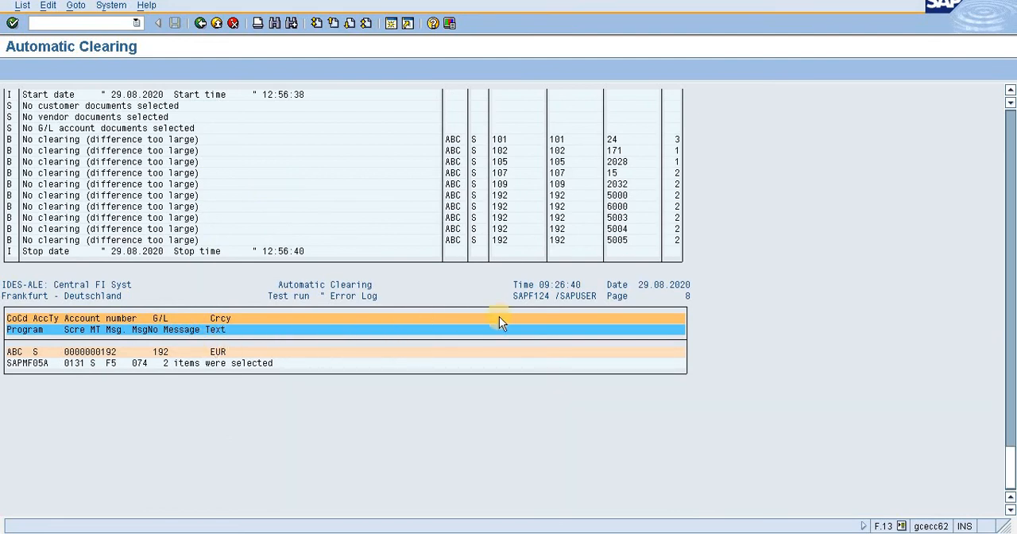
# Check the clearing dates and amounts of documents 6002 and 6004 in the open item list, and return to the selection screen.
pyautogui.click(1012, 436)
pyautogui.click(1011, 417)
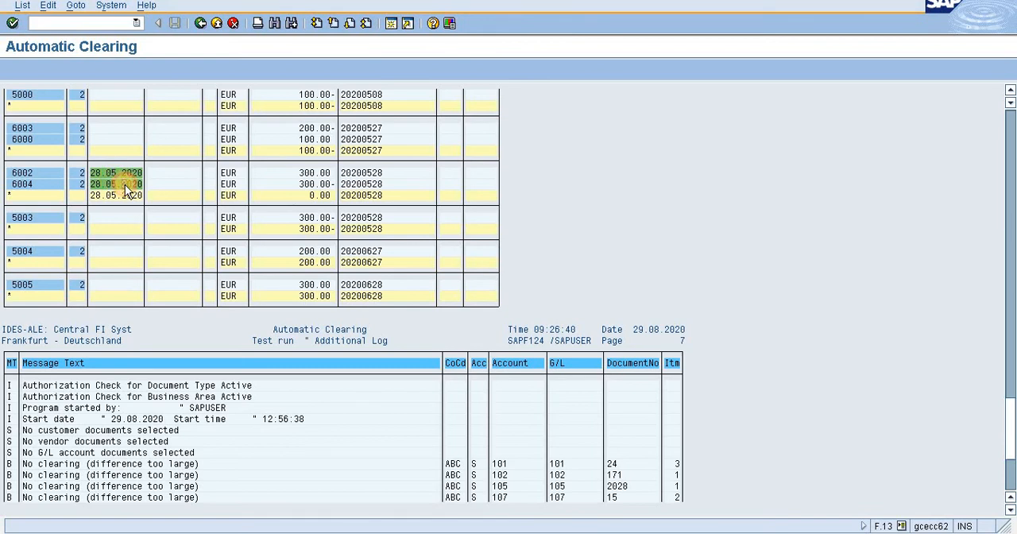
pyautogui.click(114, 183)
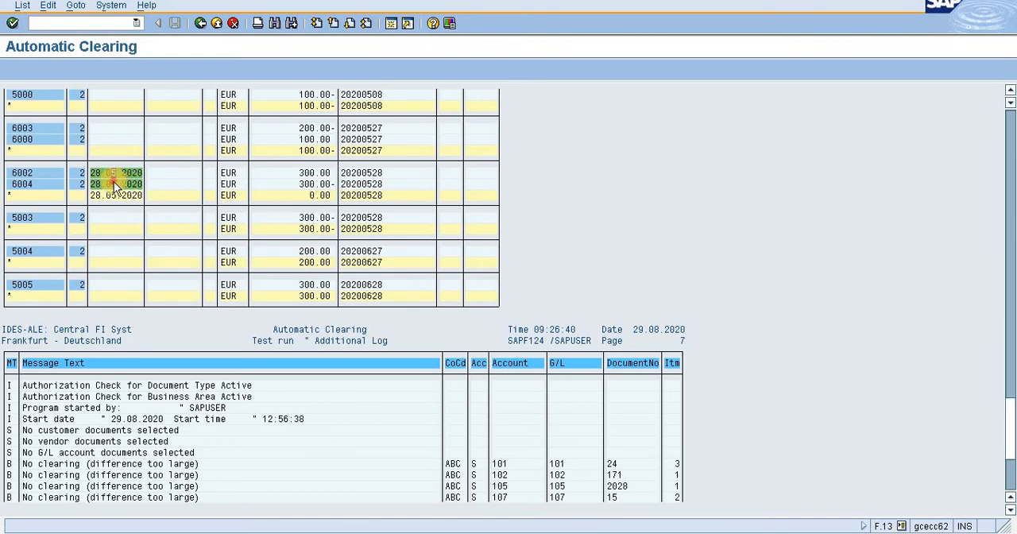
pyautogui.click(310, 184)
pyautogui.click(316, 173)
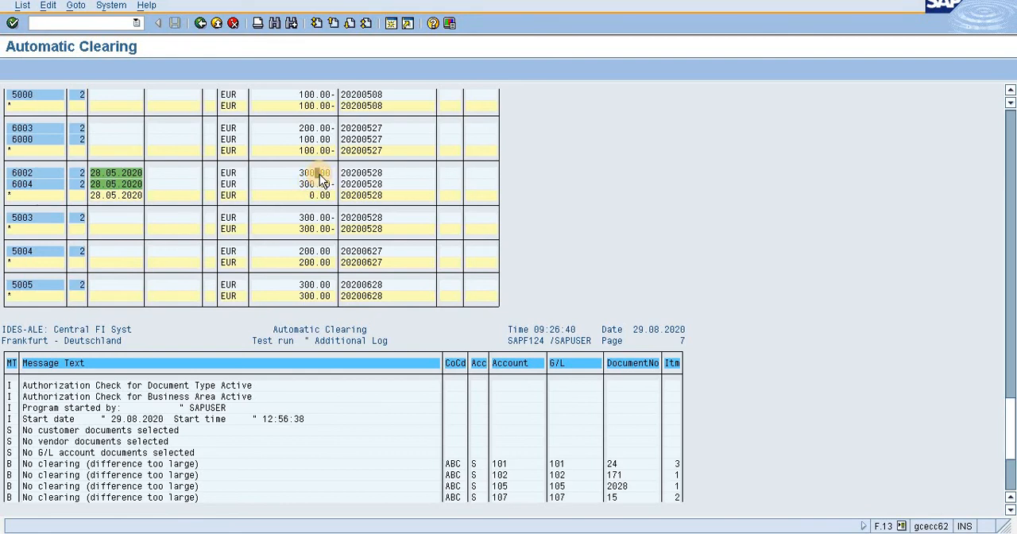
pyautogui.click(89, 24)
pyautogui.press('F3')
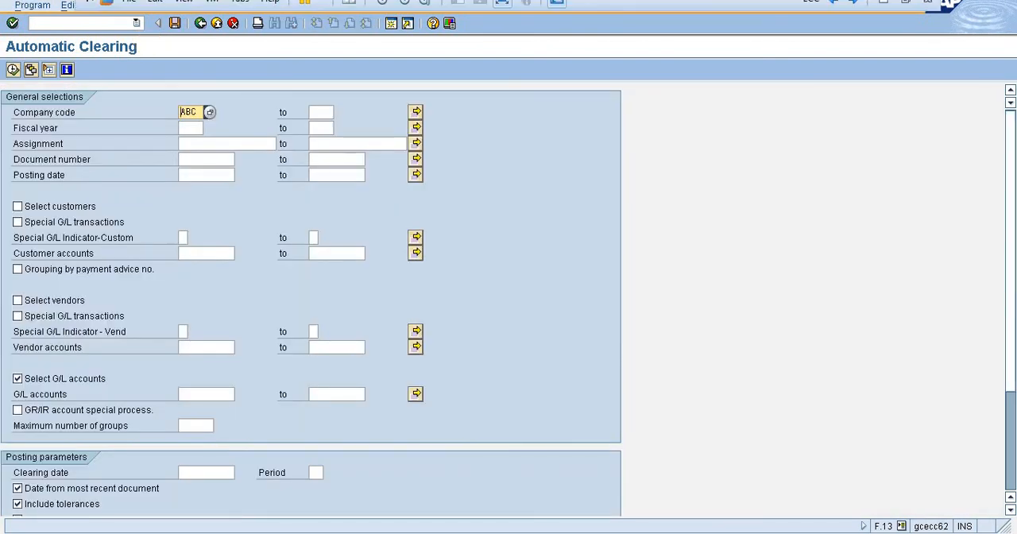